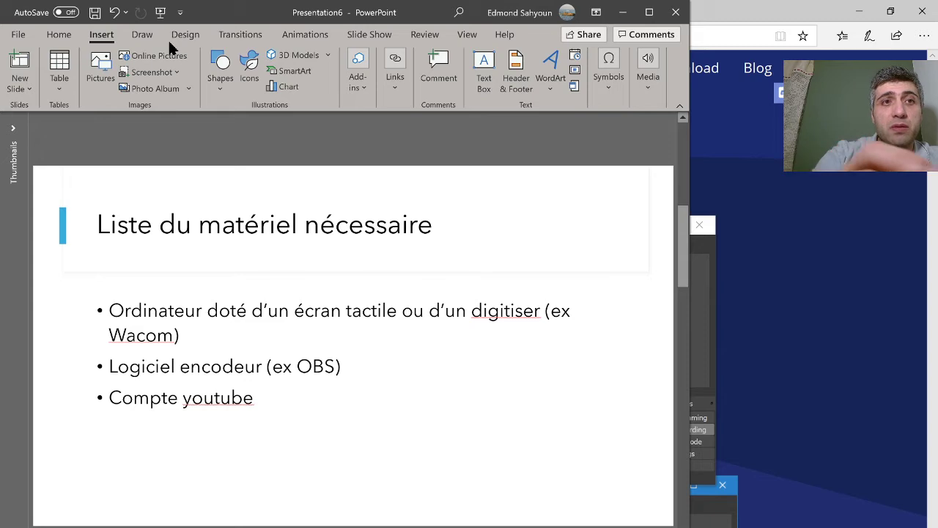
- Ink a black zigzag and underline beside "digitiser (ex" on the equipment slide and highlight "ex" in yellow
click(155, 35)
click(170, 64)
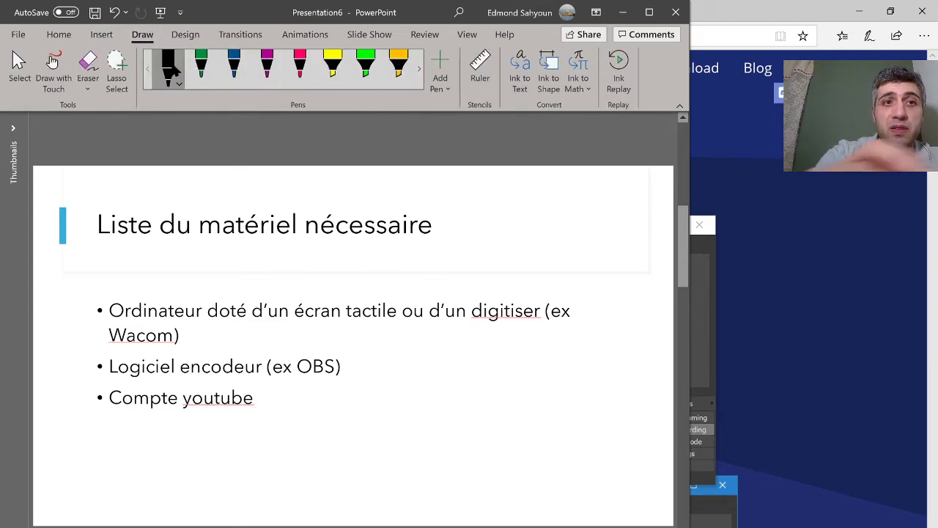
mouse_move(551, 249)
mouse_down()
mouse_move(570, 234)
mouse_move(608, 303)
mouse_up()
mouse_move(530, 334)
mouse_down()
mouse_move(587, 318)
mouse_move(576, 312)
mouse_move(555, 327)
mouse_up()
click(334, 66)
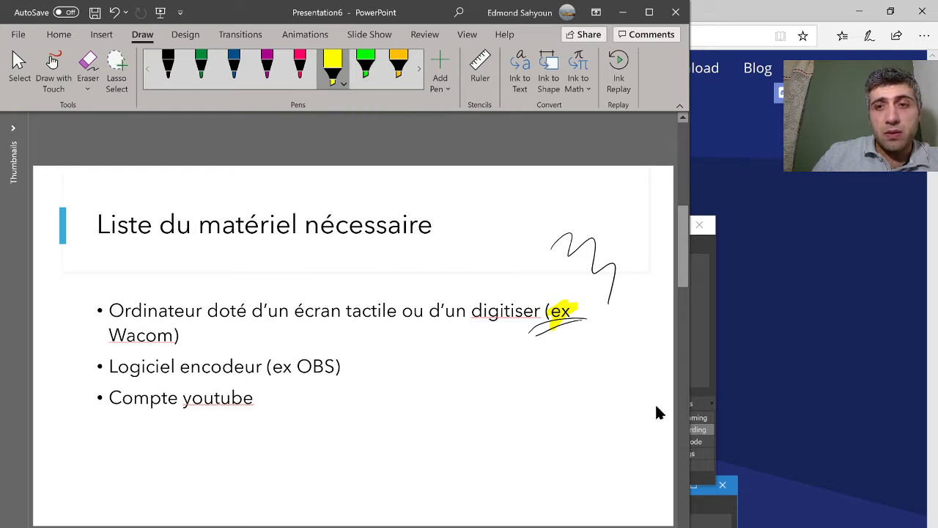
- Show the "Installation du logiciel OBS" slide and view the obsproject.com home page in the browser before returning to PowerPoint
key(Page_Down)
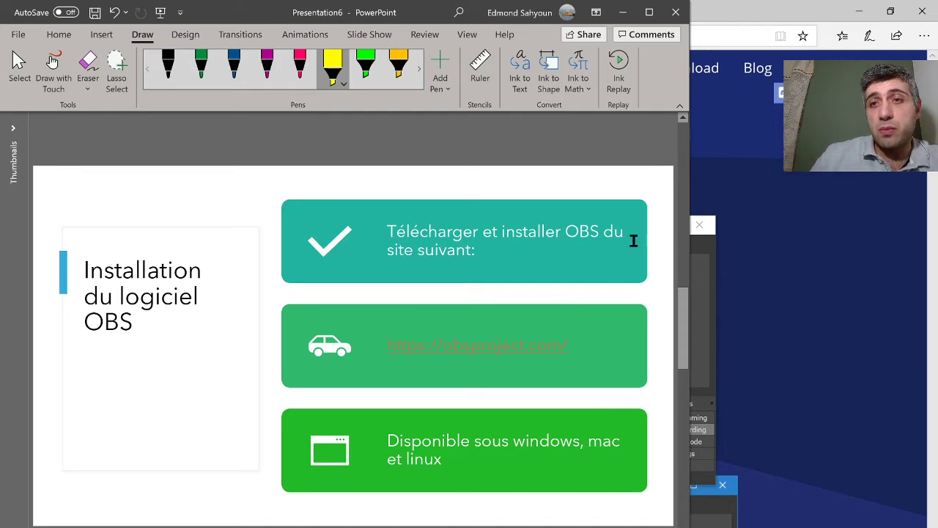
click(775, 8)
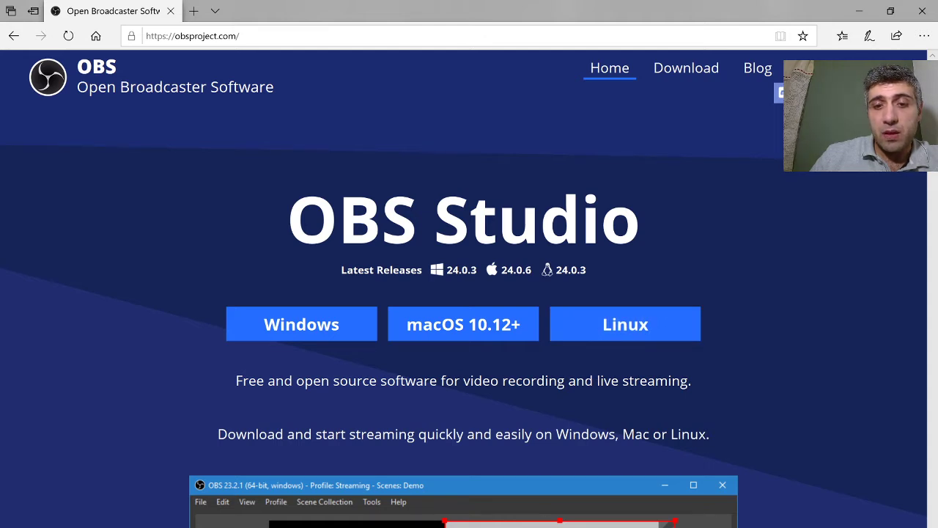
mouse_move(521, 527)
mouse_move(623, 527)
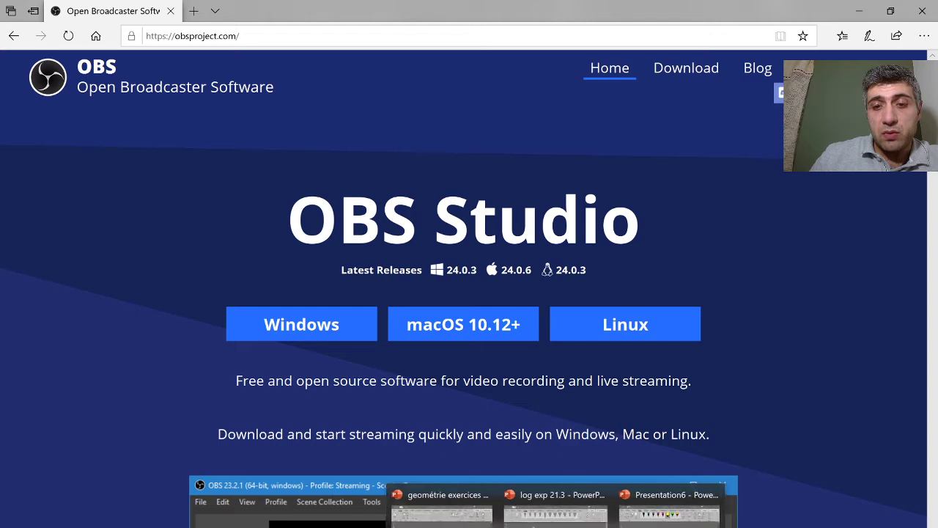
click(791, 513)
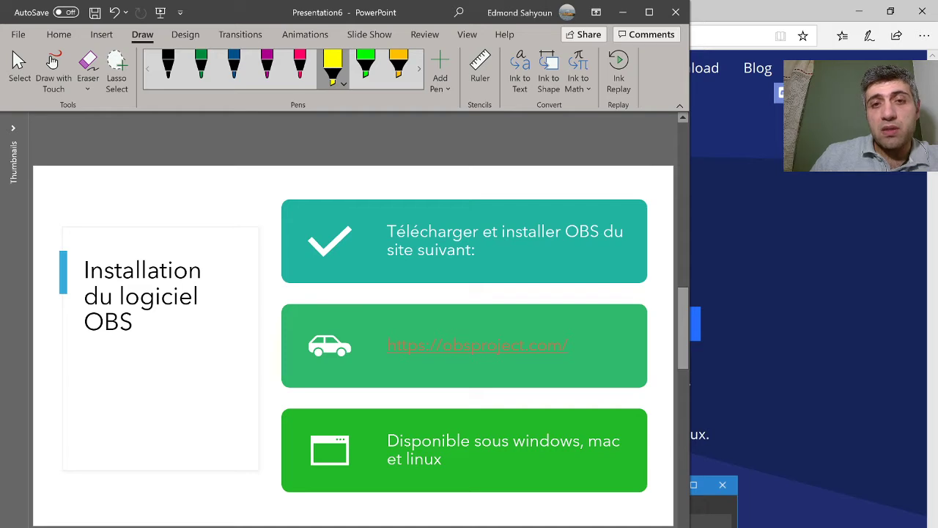
- On the "Configurer OBS" slide, highlight "capture" in the display capture bullet and circle "enregistrer l'écran" in yellow
key(Page_Down)
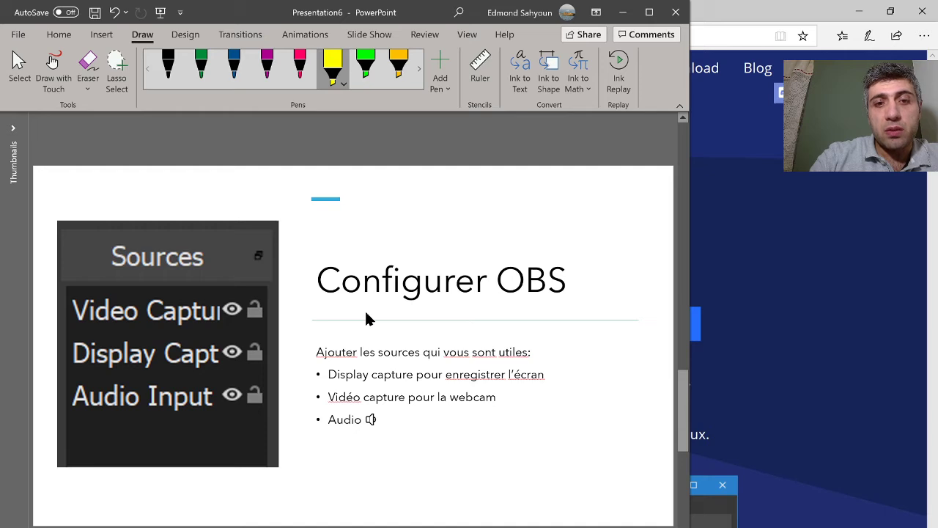
drag(375, 384, 412, 378)
mouse_move(544, 361)
mouse_down()
mouse_move(444, 375)
mouse_move(542, 385)
mouse_move(545, 368)
mouse_up()
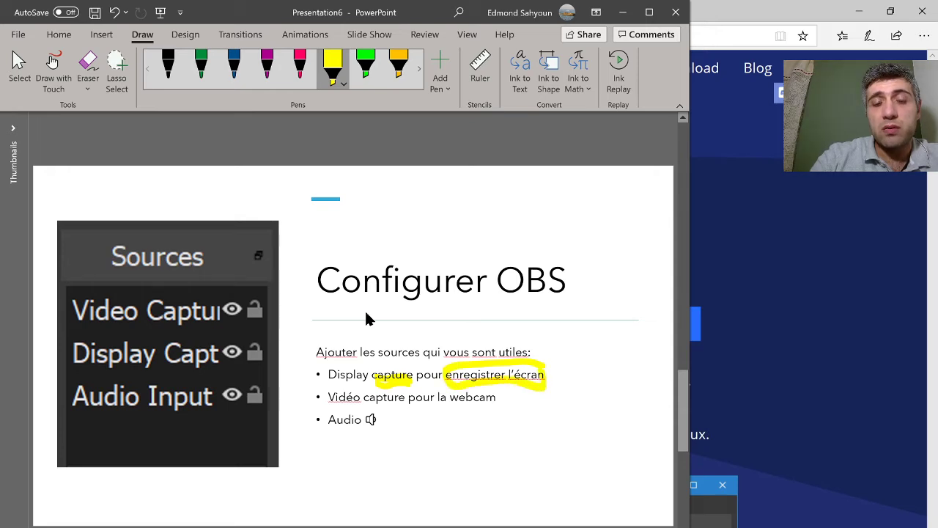
- Highlight in green the "Vidéo capture pour la webcam" bullet and the video capture entry in the Sources picture
click(368, 66)
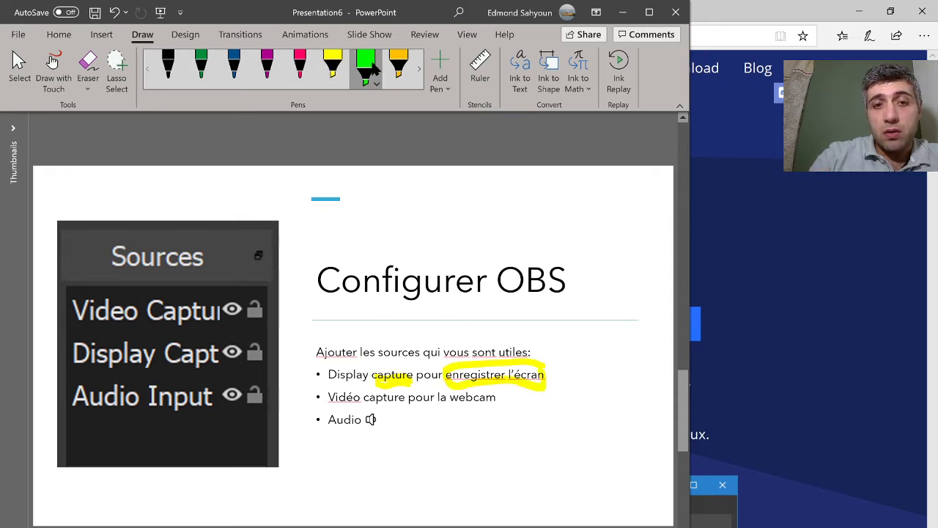
drag(328, 396, 405, 397)
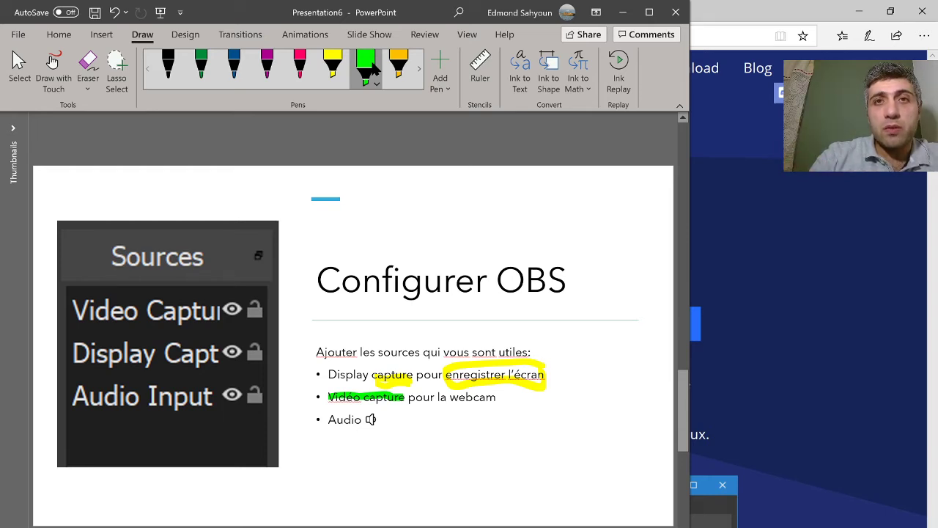
mouse_move(316, 396)
mouse_down()
mouse_move(499, 399)
mouse_move(364, 408)
mouse_up()
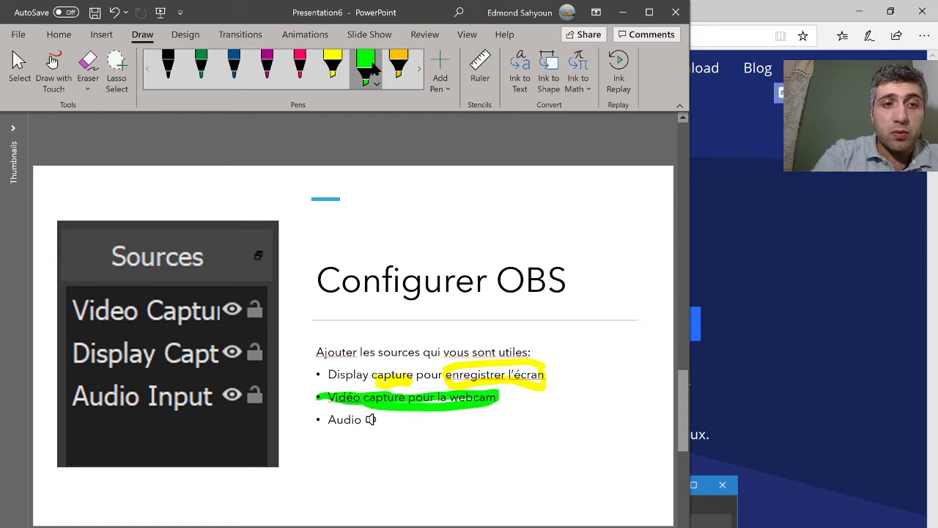
drag(62, 316, 258, 308)
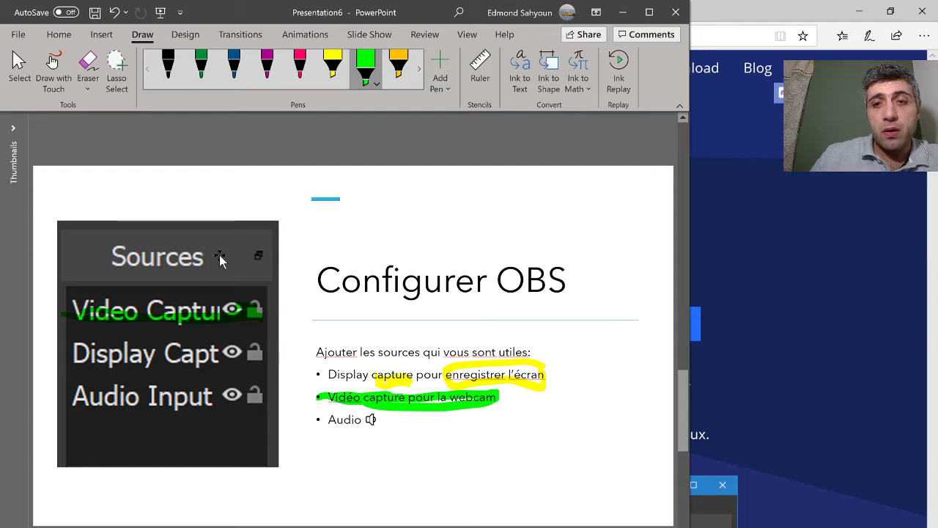
- Show the "Programmer un livestream sur YouTube" slide and switch to YouTube in Brave to create a new live stream without copying previous settings
scroll(632, 461, down, 1)
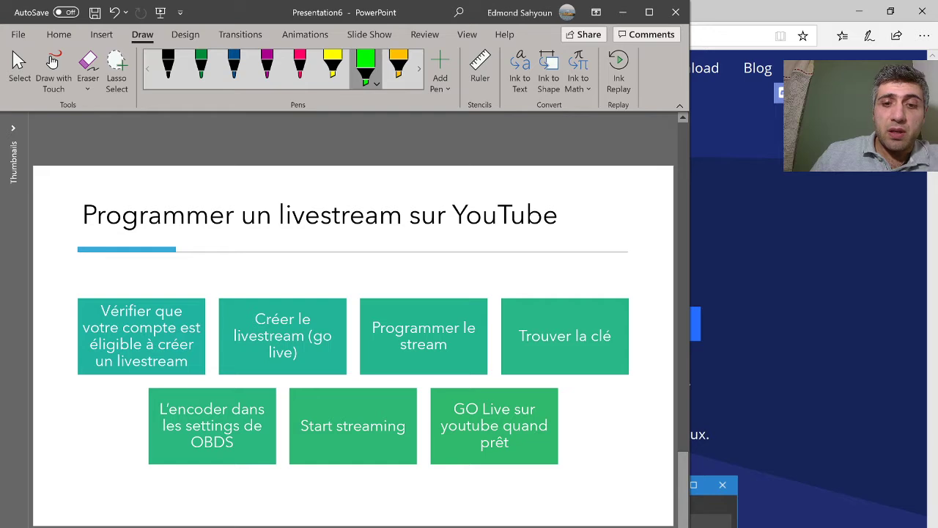
mouse_move(521, 527)
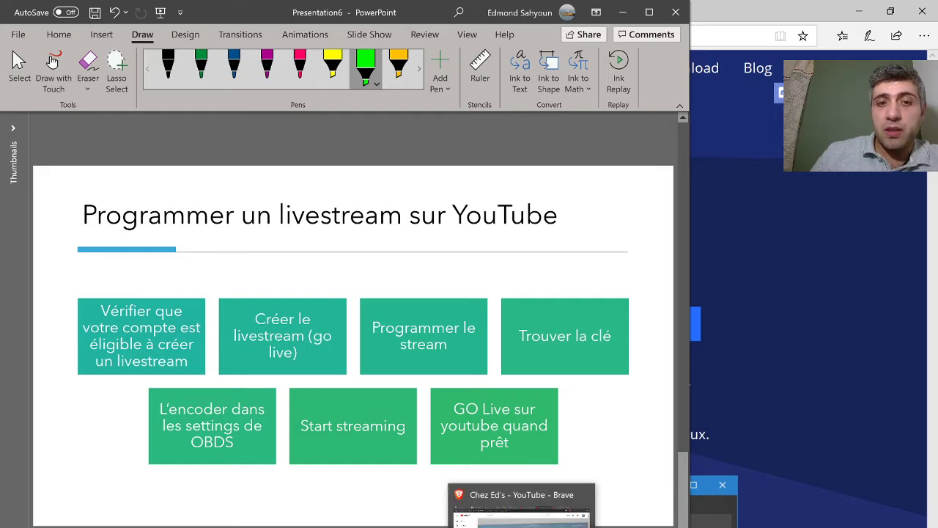
click(522, 525)
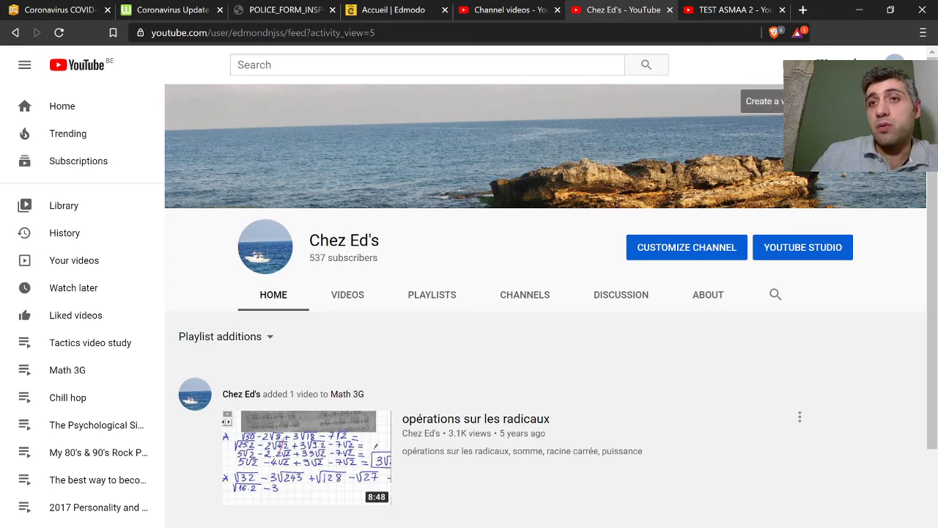
click(822, 64)
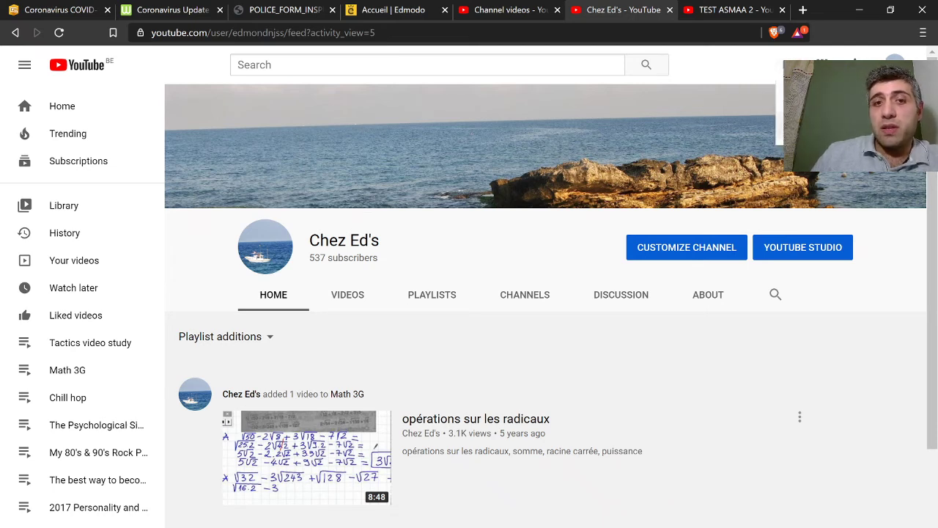
click(821, 123)
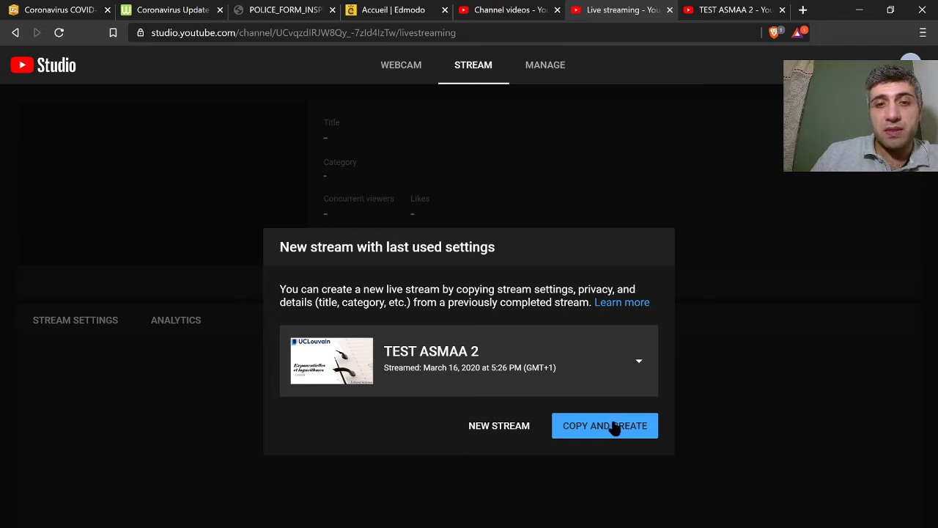
click(497, 430)
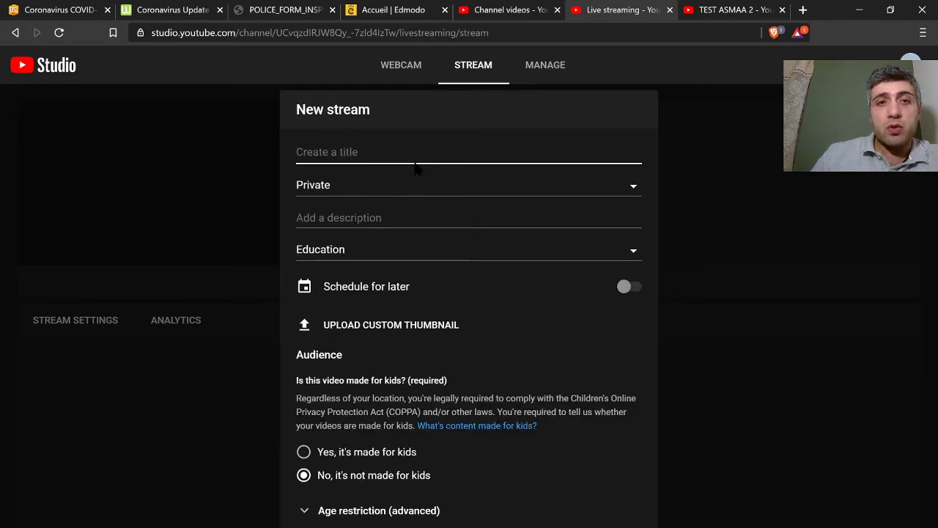
- Title the new stream "Test youtube"
text(T)
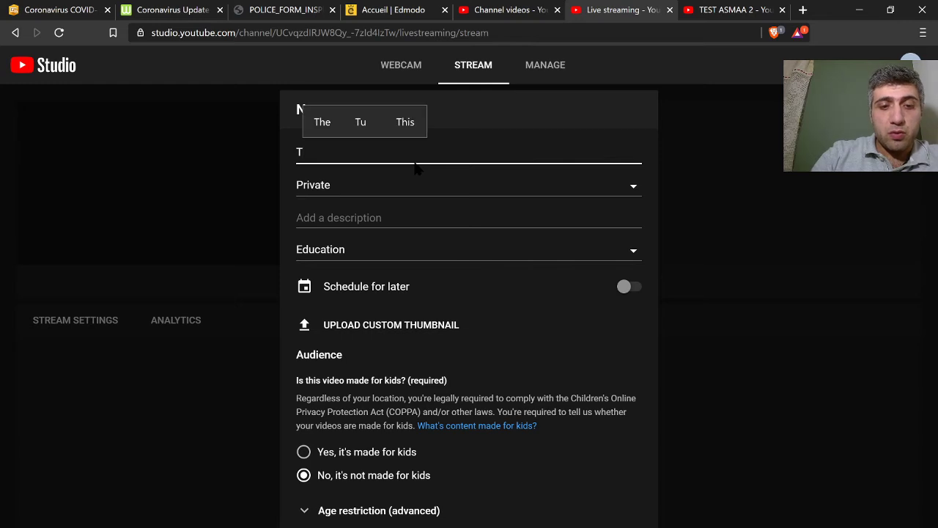
text(est)
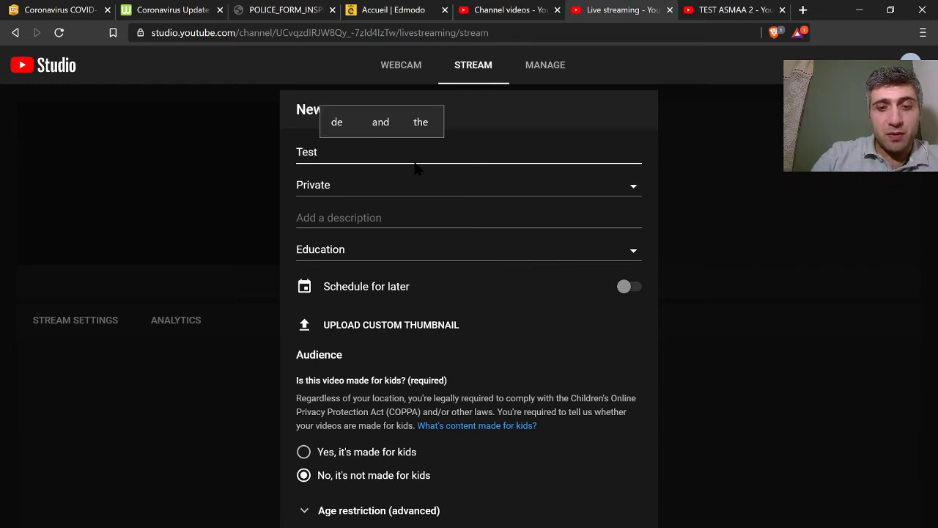
text( youtu)
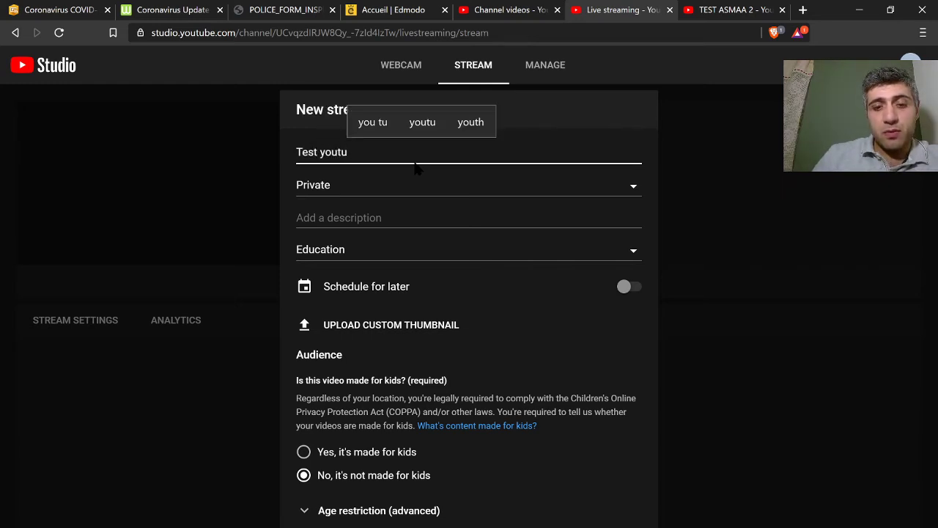
text(be)
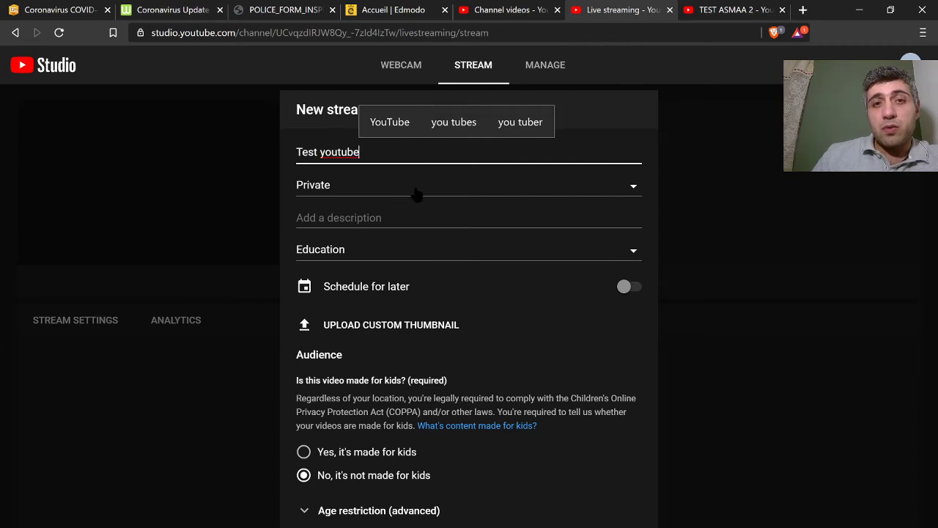
- Set the stream's visibility to Unlisted and schedule it for Mon, Mar 16 at 7:00 PM
click(417, 194)
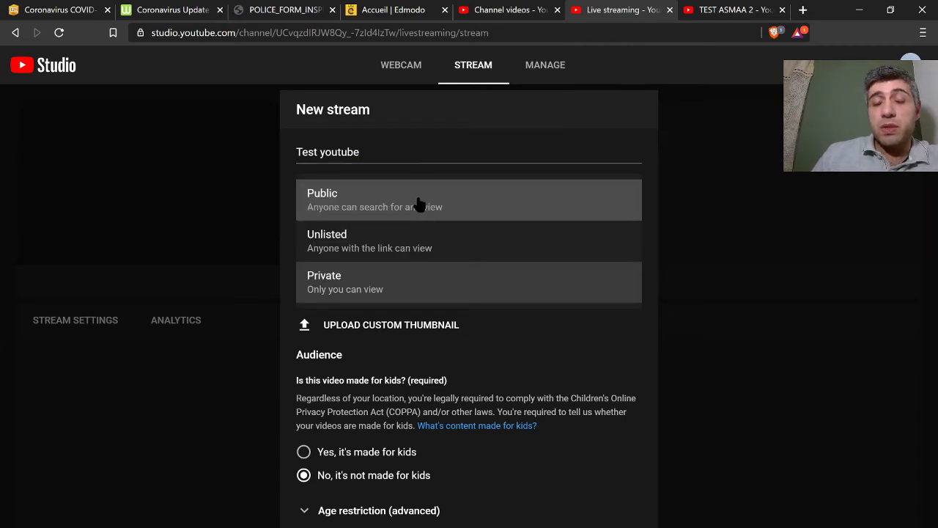
click(429, 239)
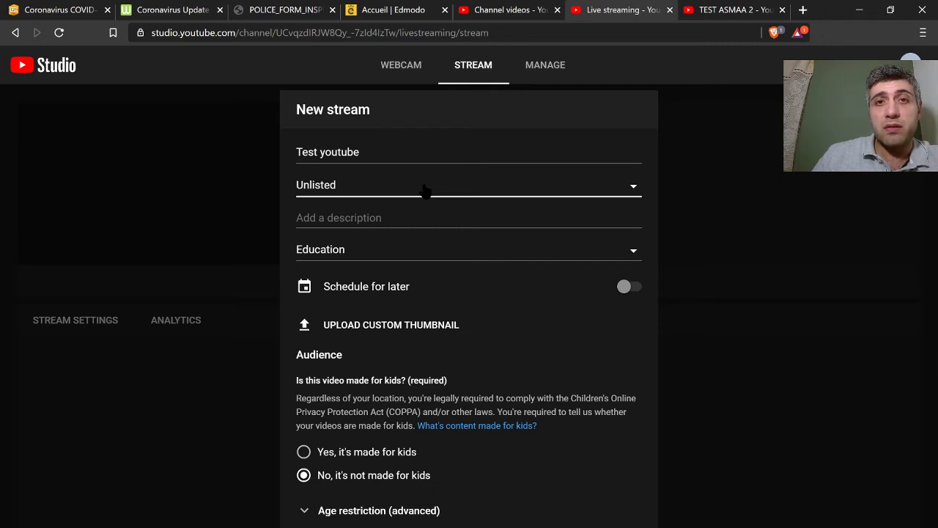
click(425, 190)
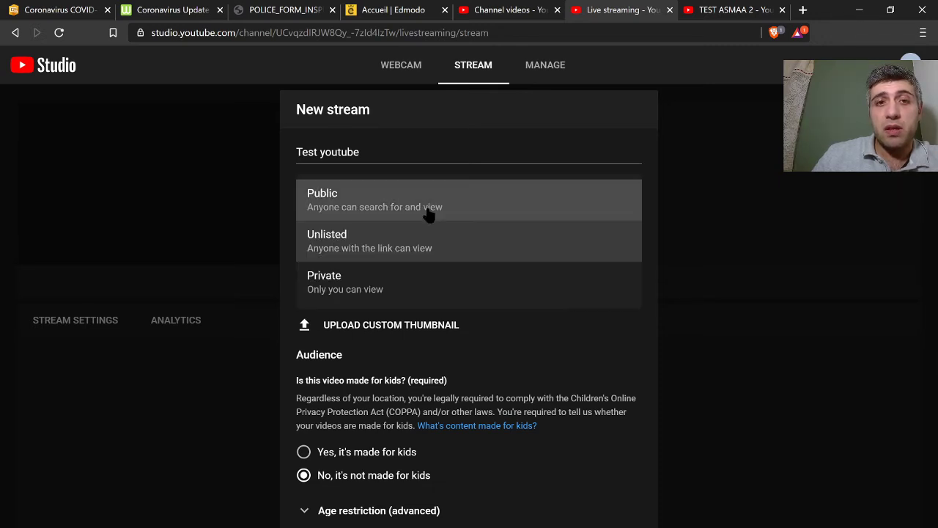
click(433, 272)
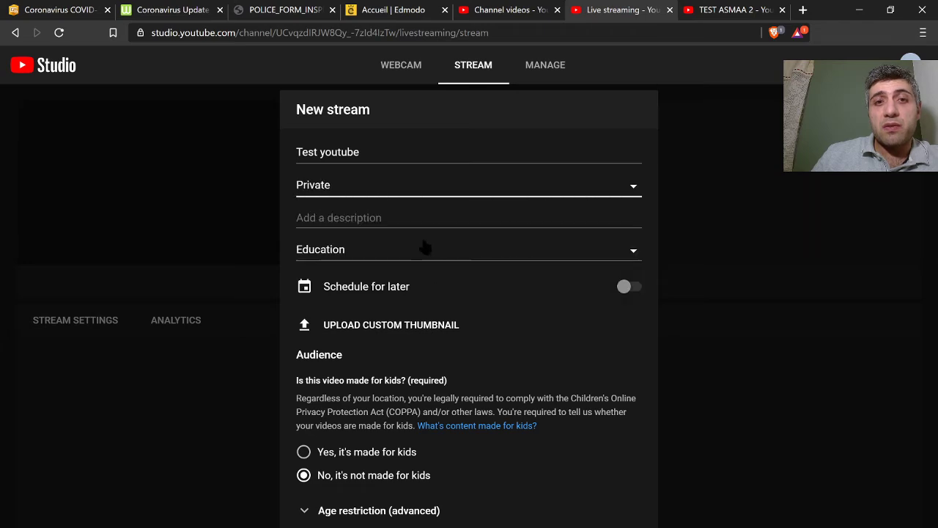
click(411, 190)
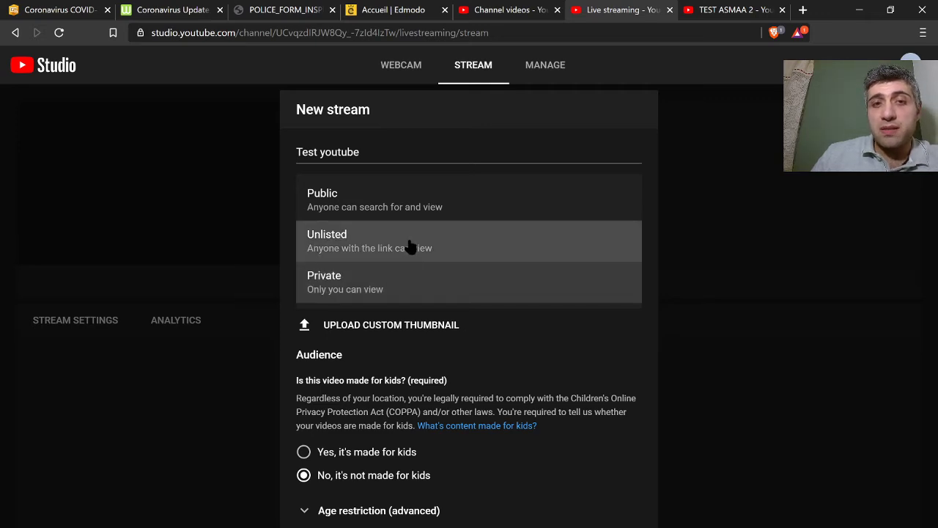
click(410, 247)
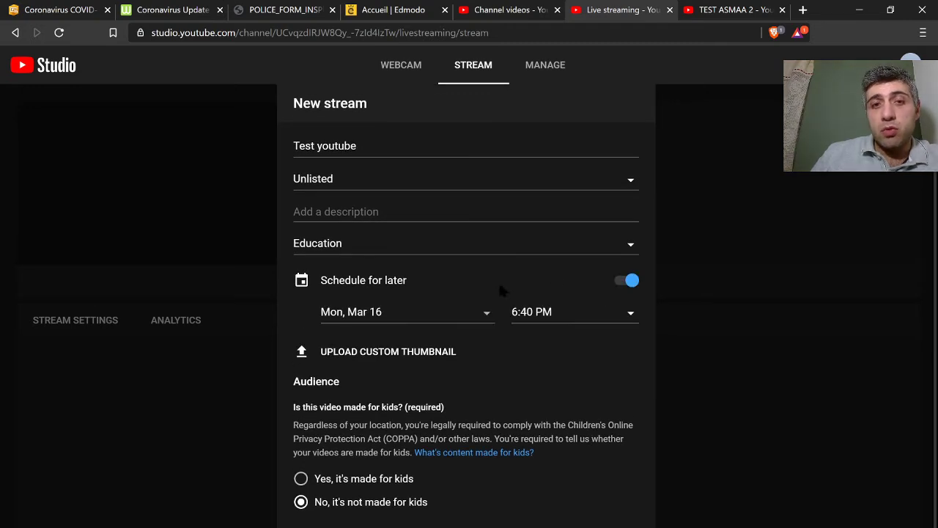
click(556, 315)
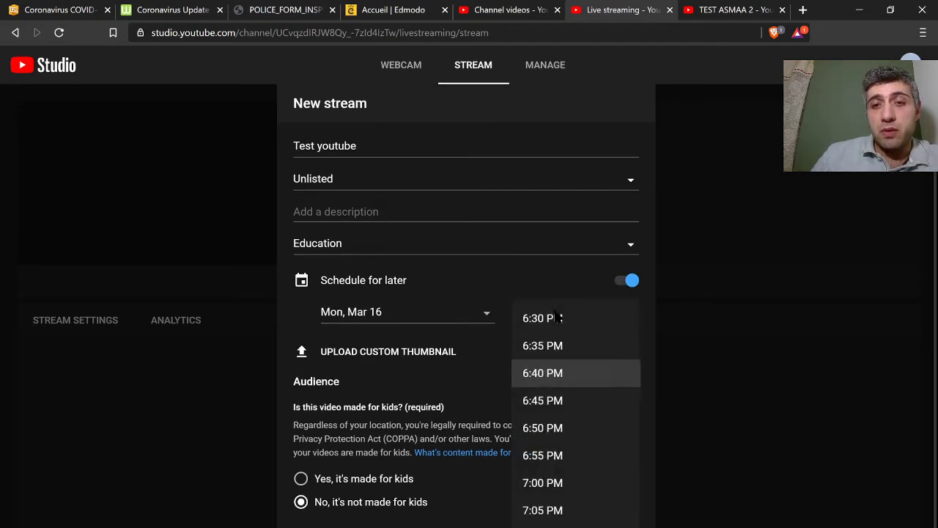
click(557, 484)
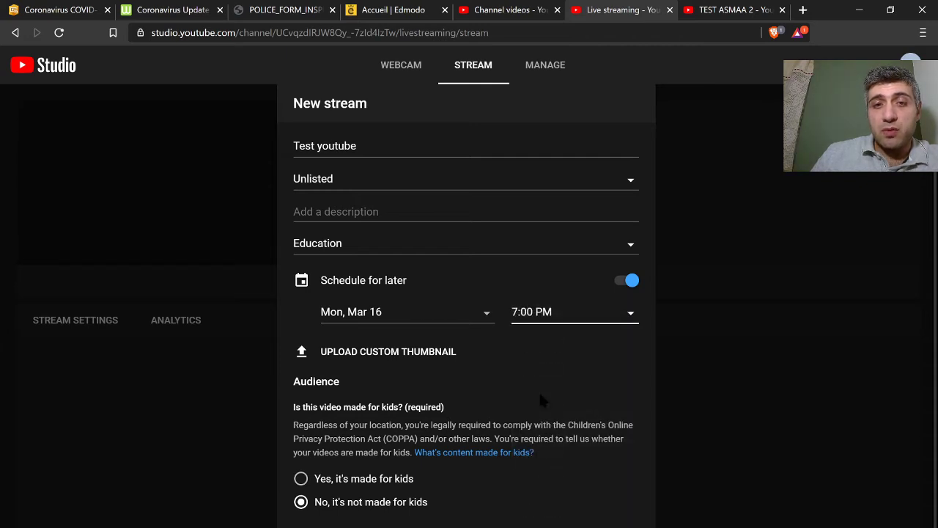
- Upload the TEST image from the Desktop folder as the stream's custom thumbnail
click(421, 352)
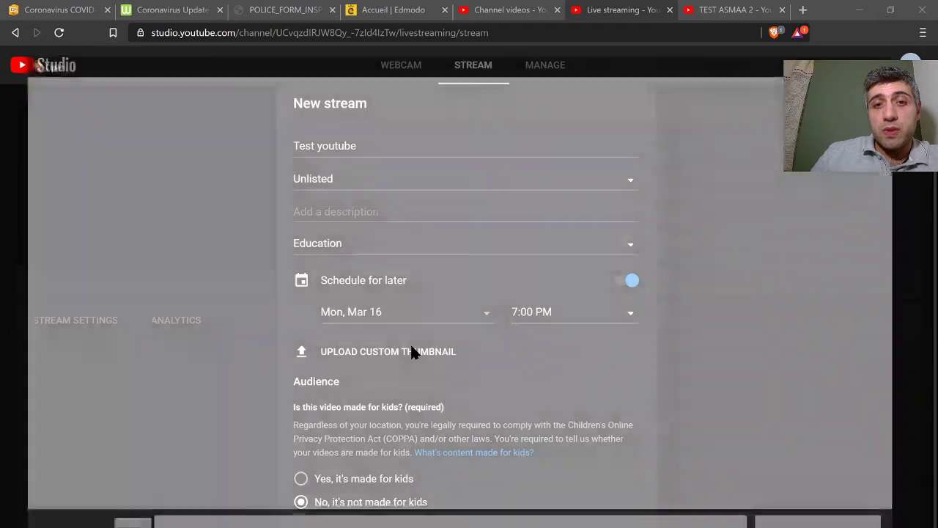
scroll(880, 217, down, 10)
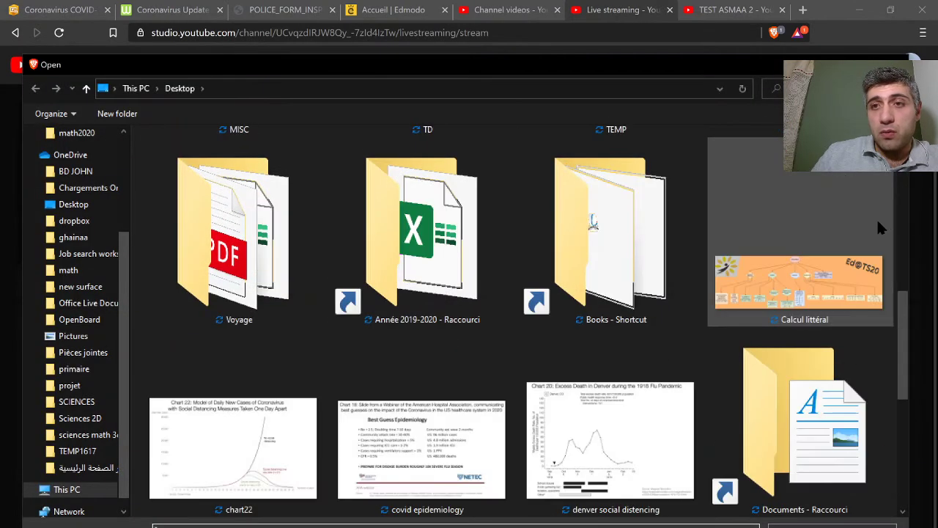
click(260, 434)
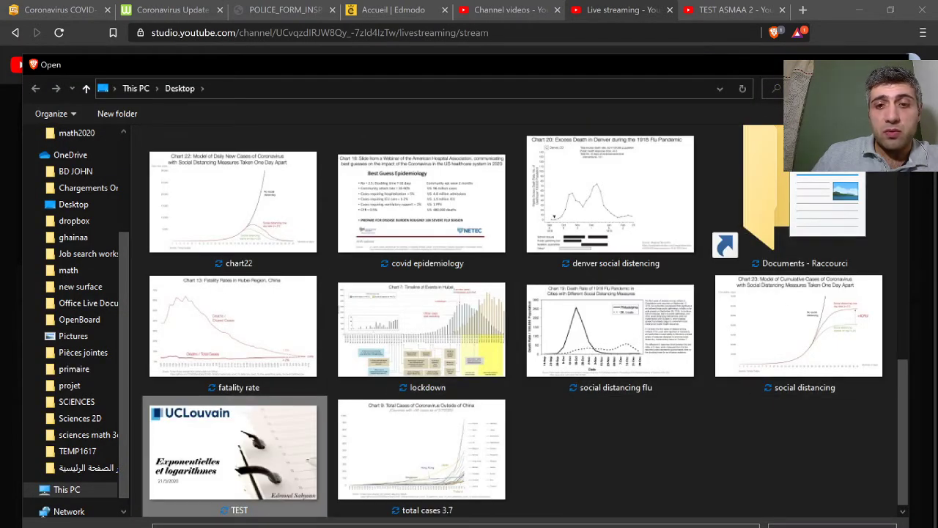
double_click(260, 433)
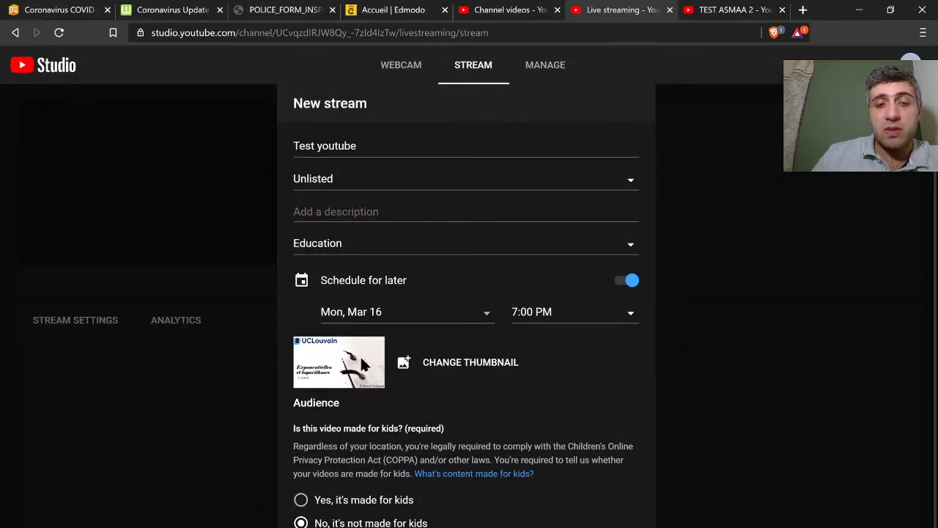
scroll(361, 365, down, 1)
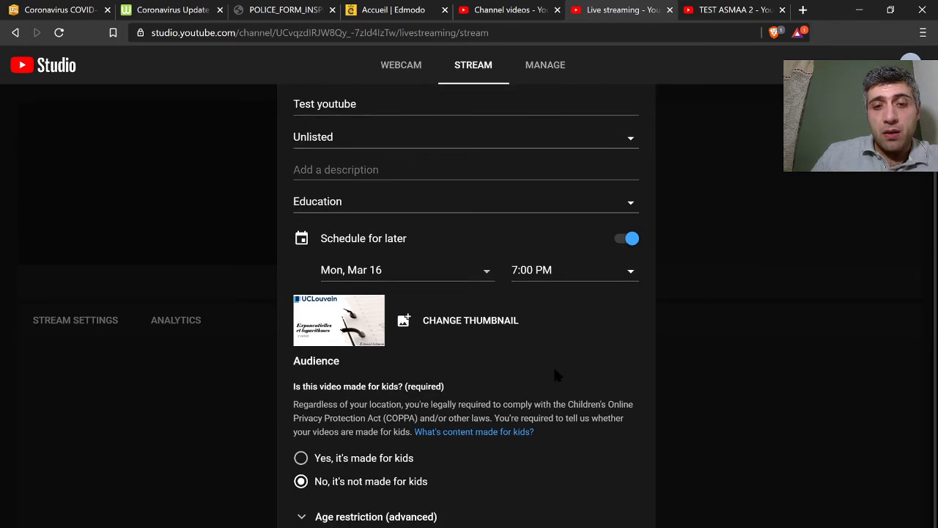
- Expand the age restriction options, select not restricting the video to viewers over 18, and create the stream
click(422, 516)
scroll(479, 469, down, 3)
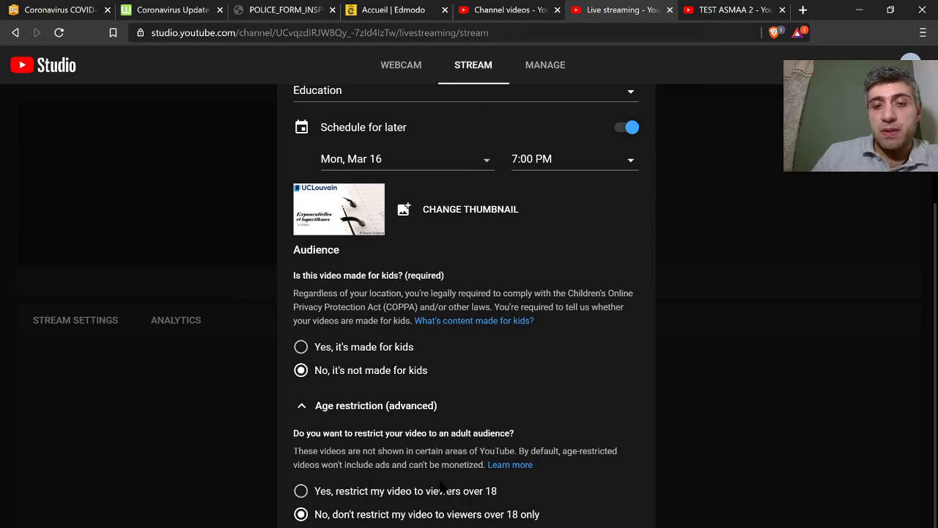
click(358, 491)
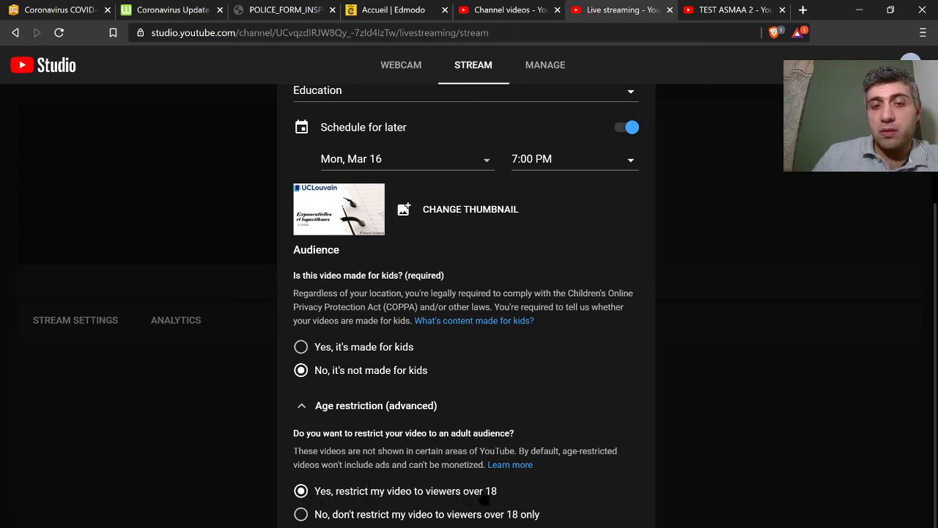
click(387, 515)
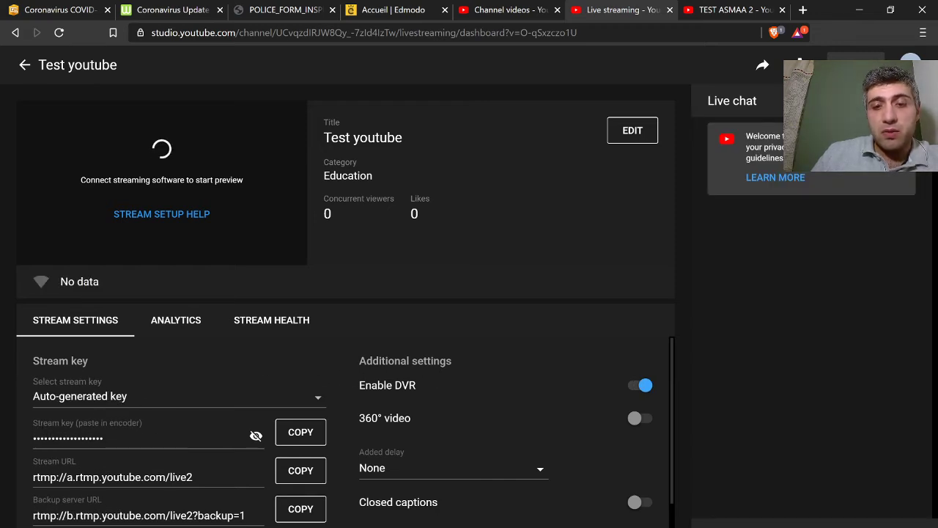
- Consult the "Programmer un livestream sur YouTube" slide in PowerPoint and return to the stream dashboard in Brave
click(777, 513)
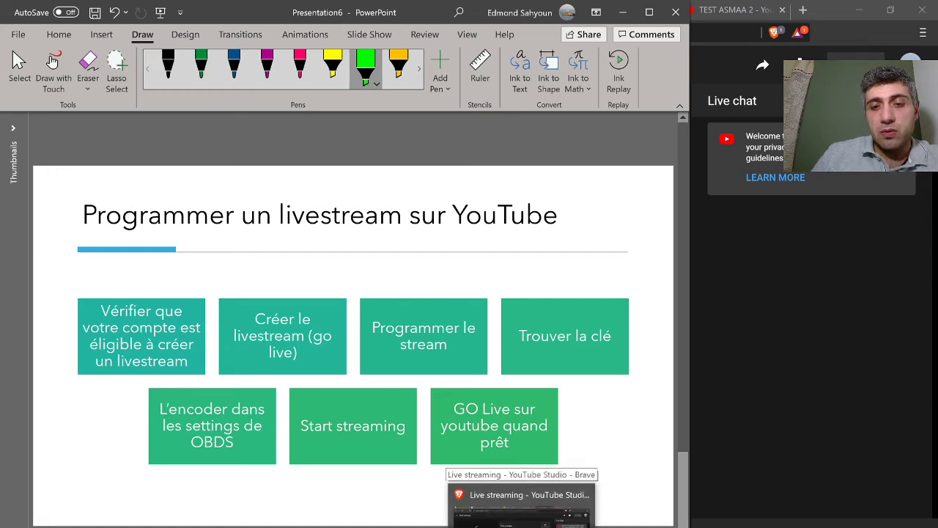
click(524, 510)
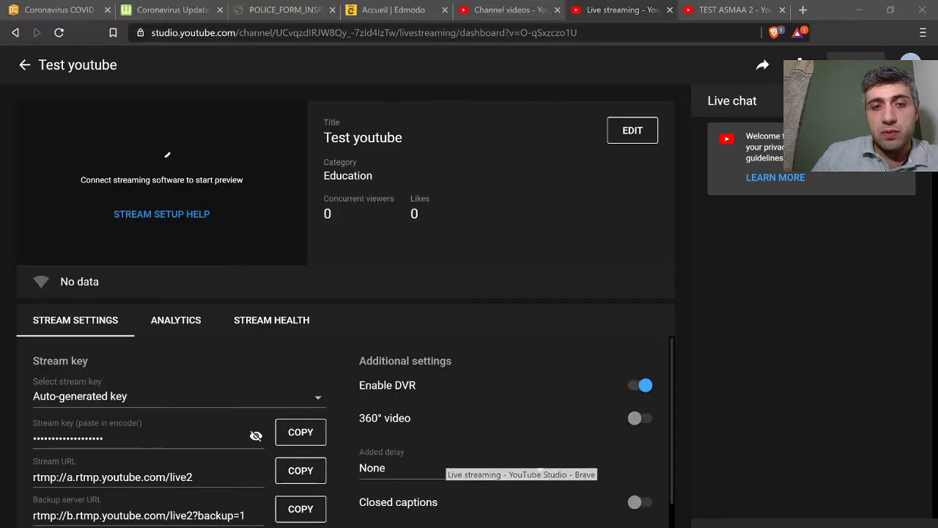
- Copy the stream key from the dashboard and switch to OBS, repositioning its window over the page
click(304, 436)
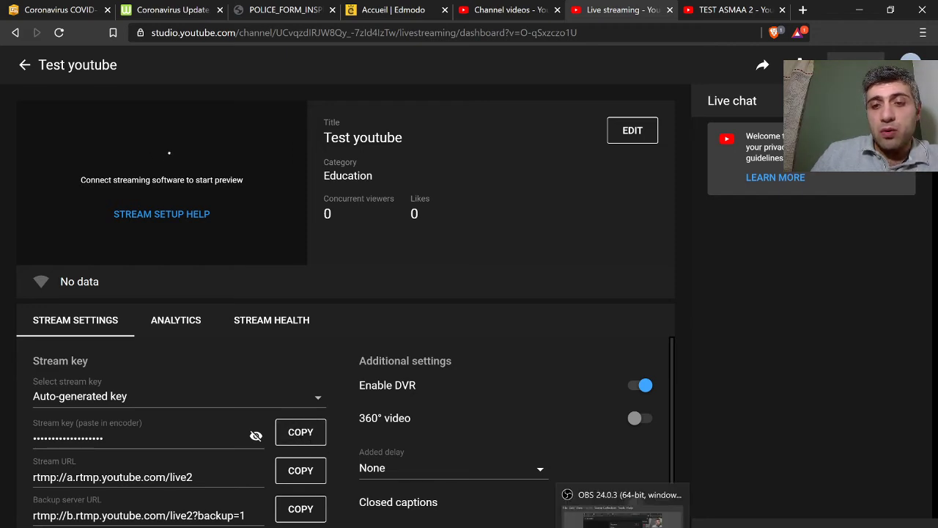
click(623, 516)
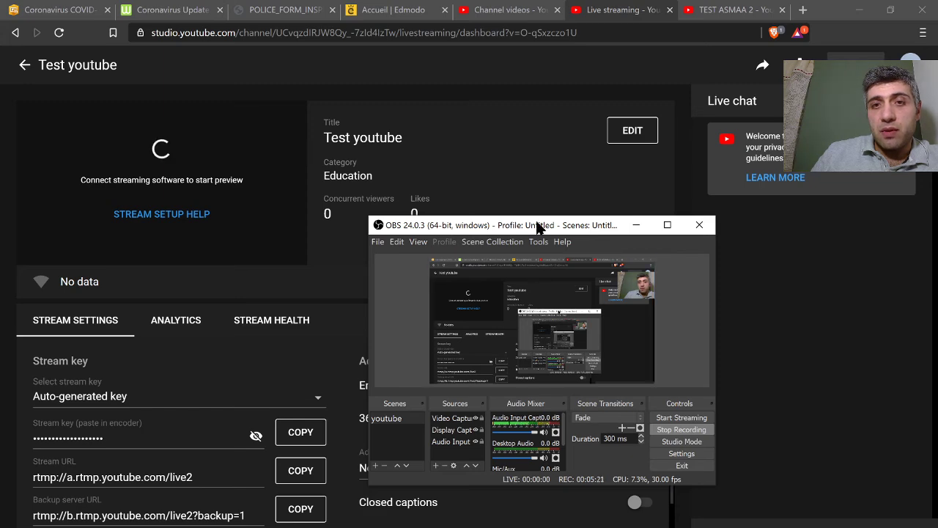
drag(540, 222, 446, 185)
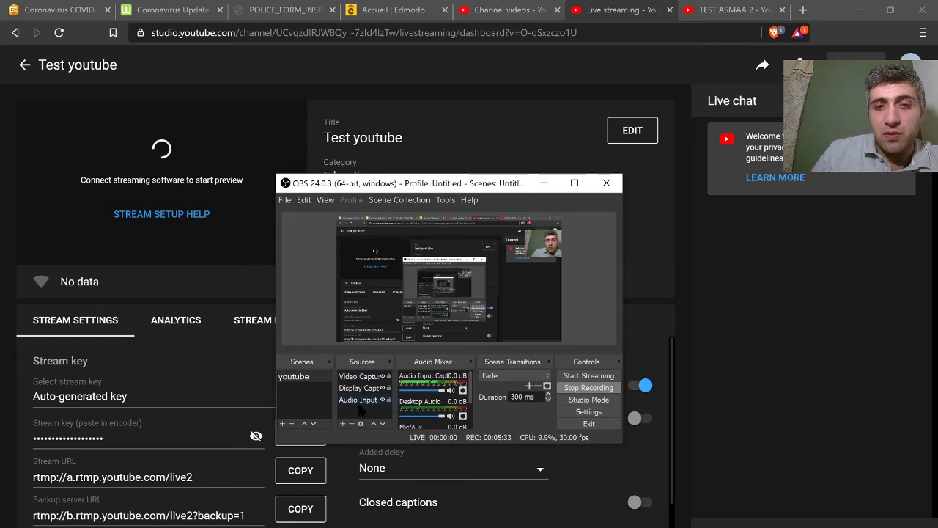
click(587, 412)
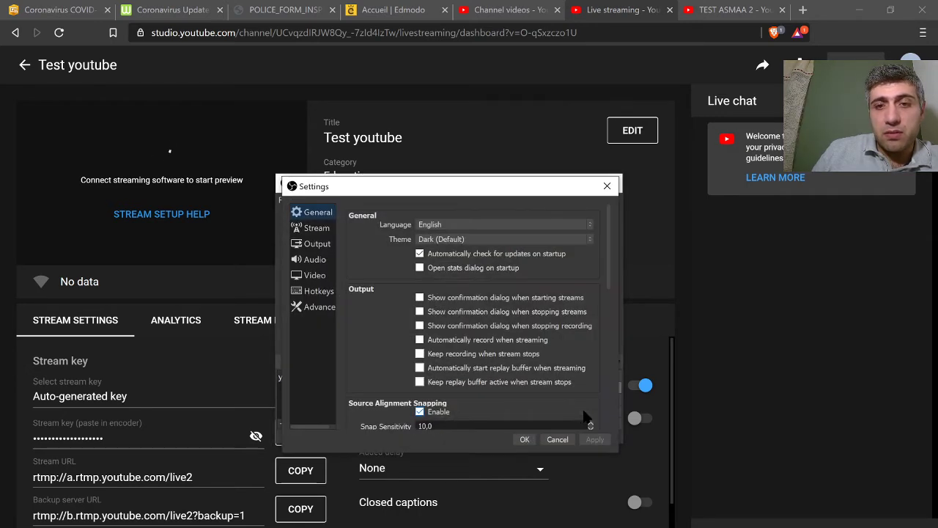
click(318, 228)
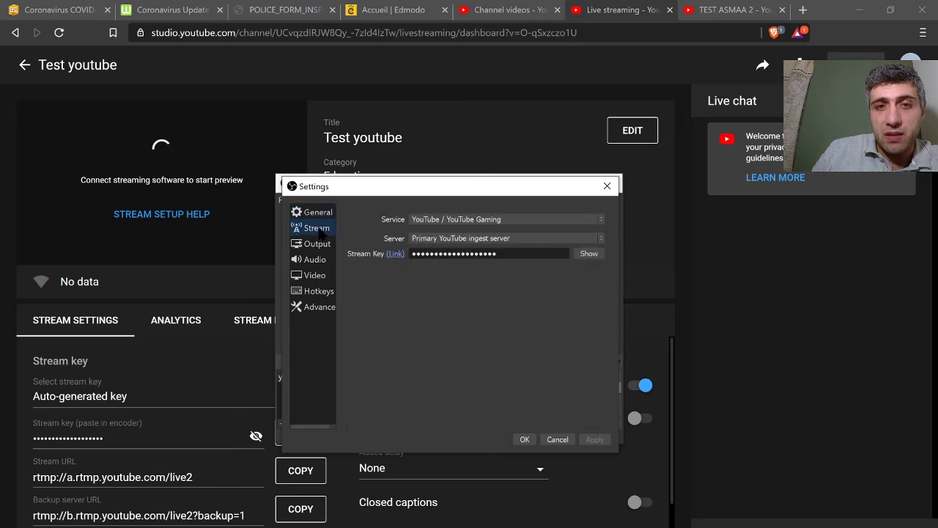
double_click(506, 255)
key(Delete)
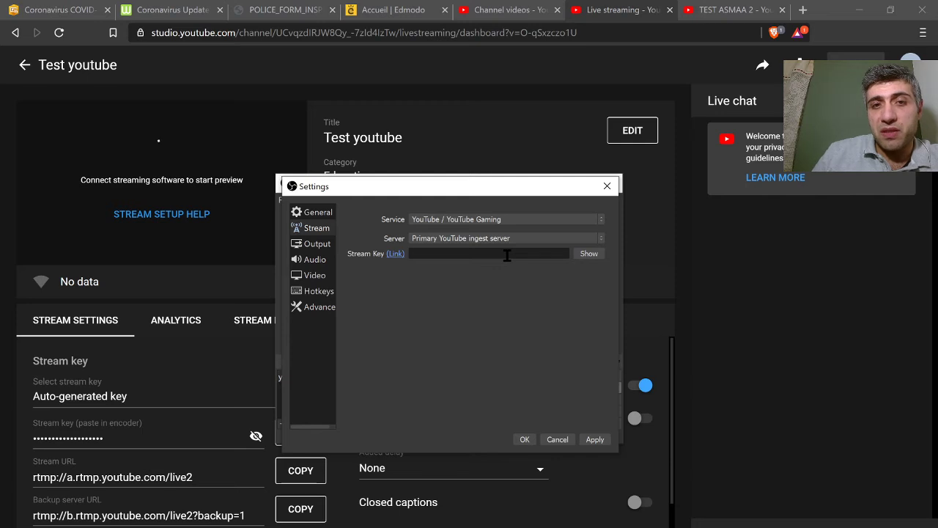
key(ctrl+v)
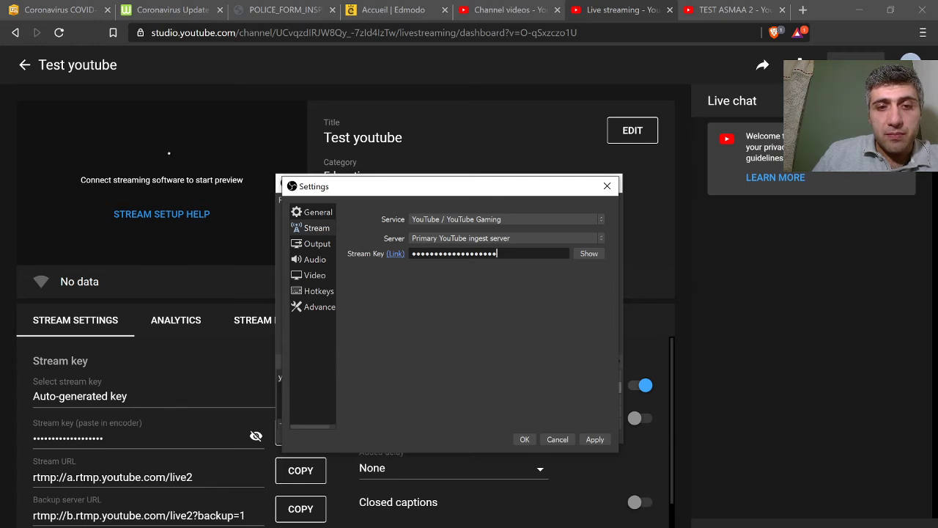
click(170, 412)
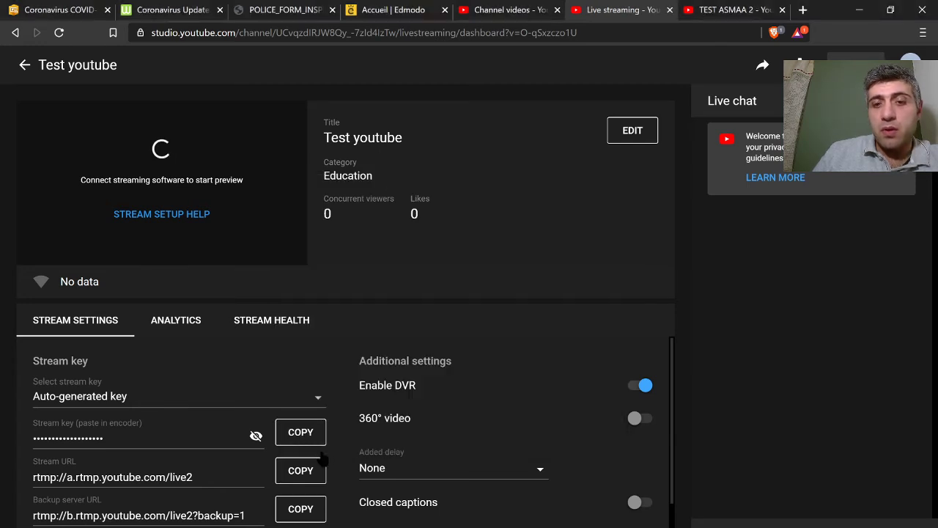
key(alt+Tab)
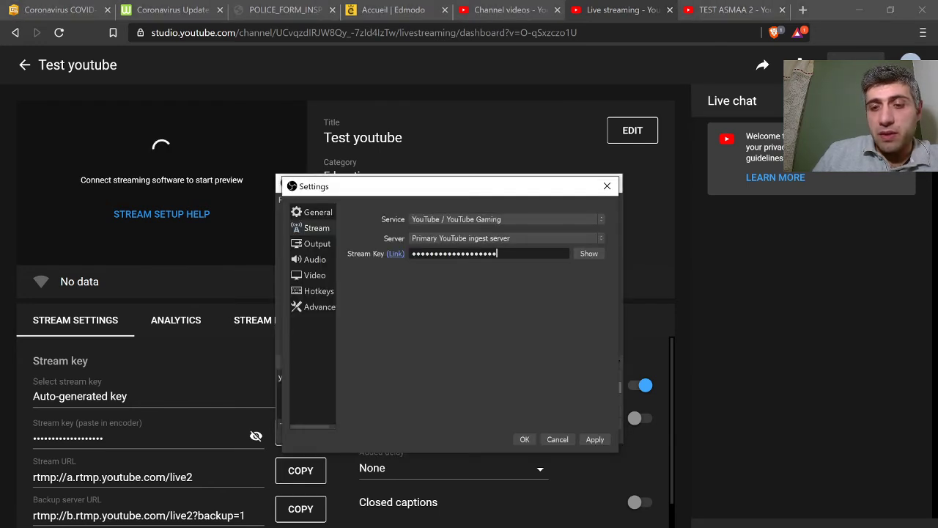
click(566, 440)
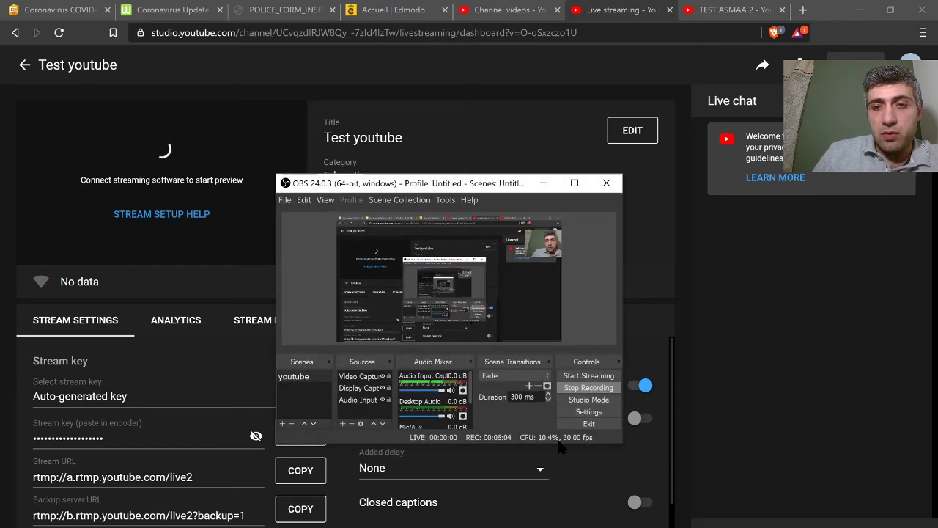
- Replace the stream key in the OBS Stream settings with the copied YouTube stream key and apply the settings
click(594, 413)
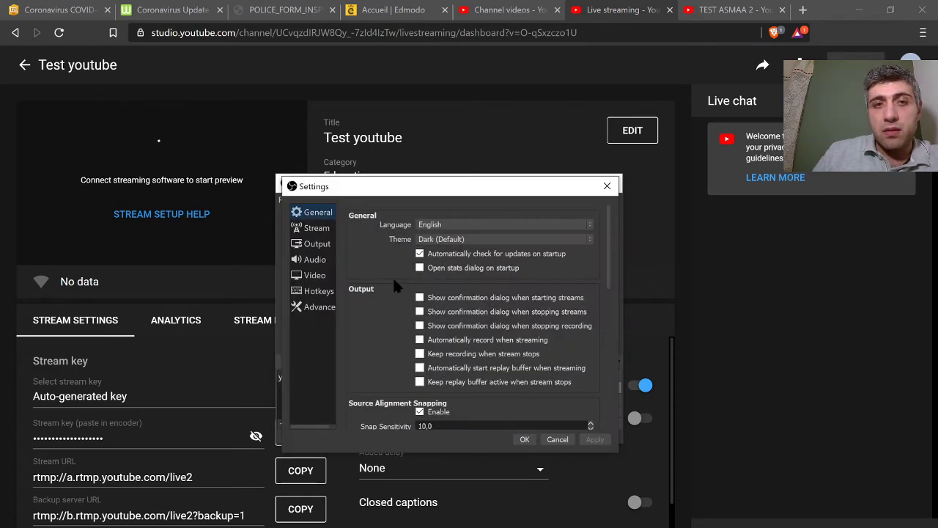
click(314, 228)
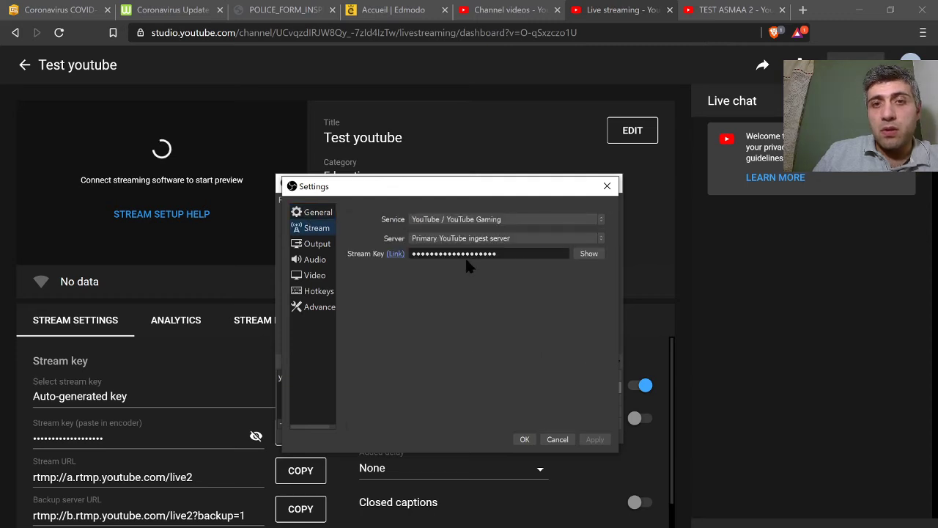
drag(547, 252, 402, 260)
key(BackSpace)
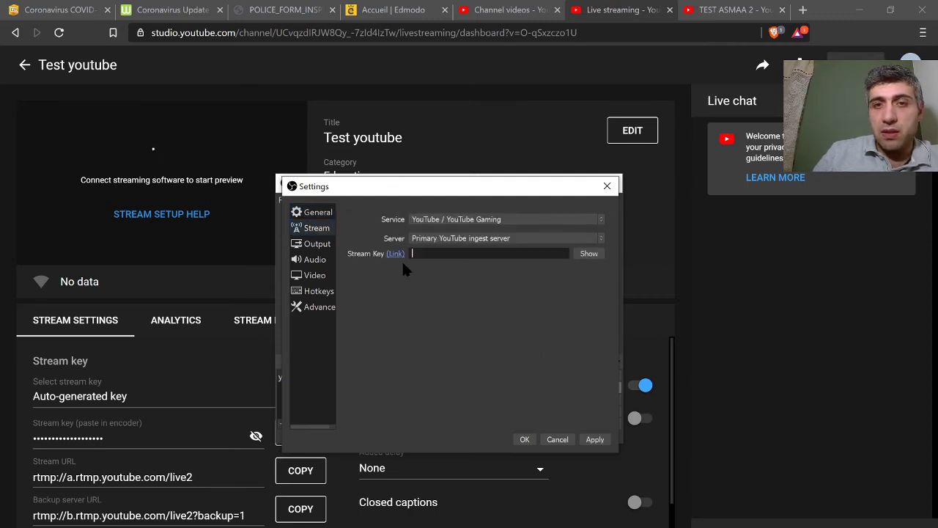
key(ctrl+v)
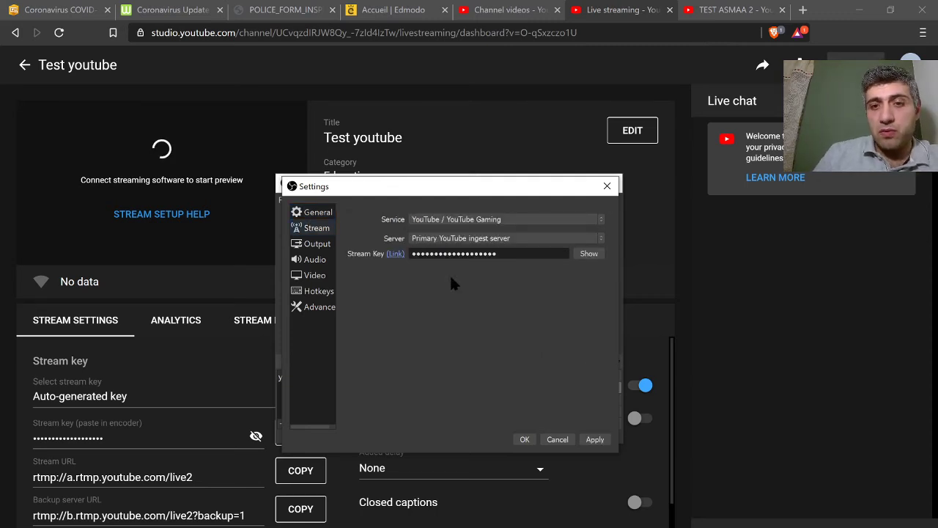
click(595, 439)
click(525, 440)
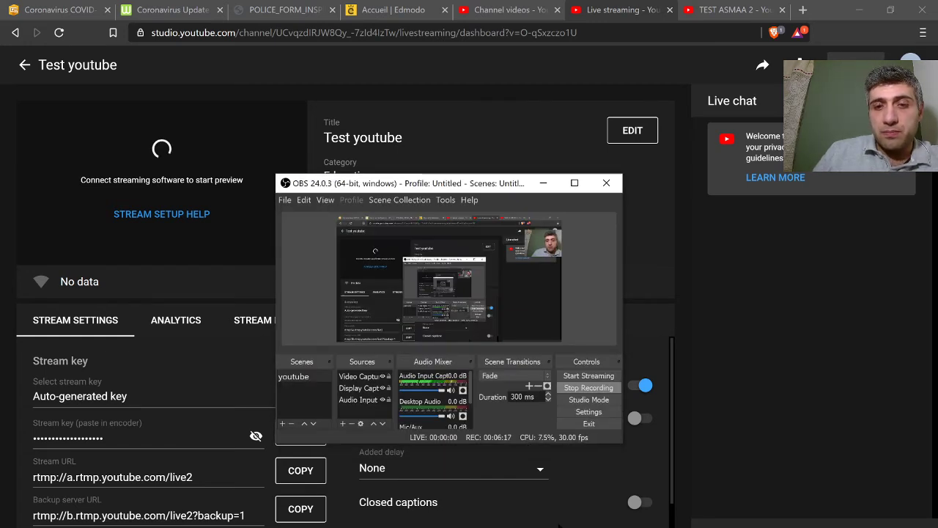
- Start streaming from OBS and move its window clear of the YouTube stream preview
click(595, 375)
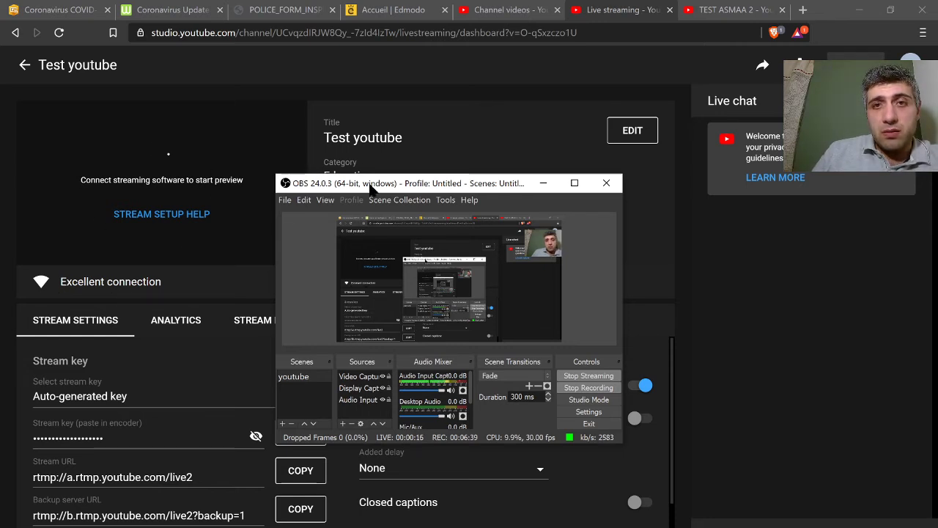
drag(370, 185, 471, 192)
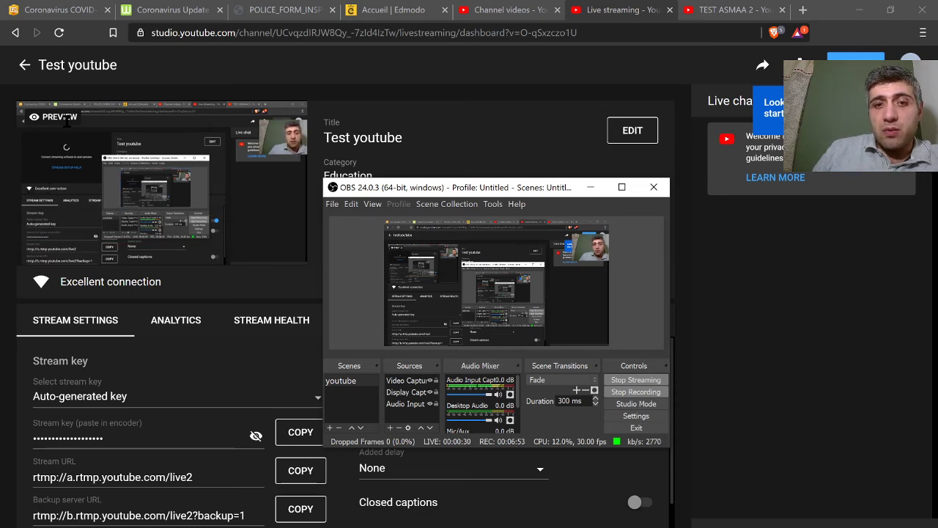
drag(434, 188, 400, 209)
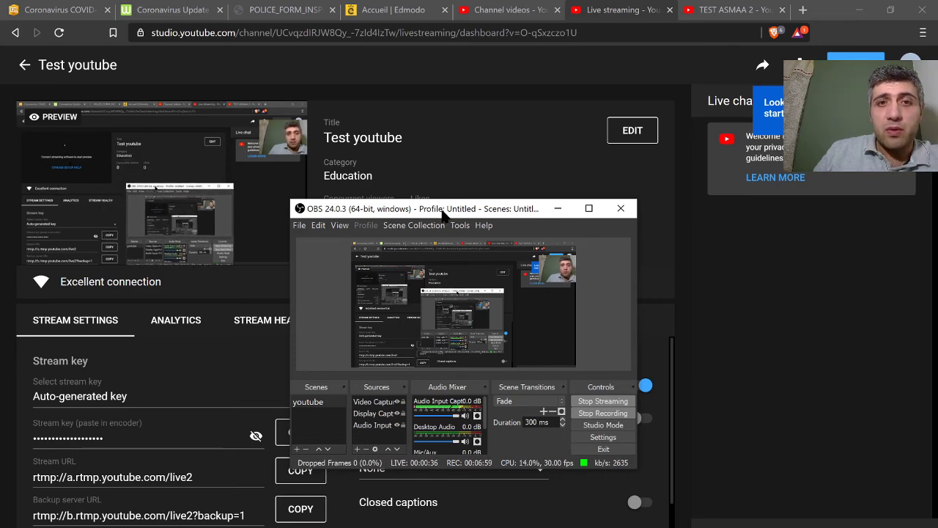
drag(439, 210, 478, 226)
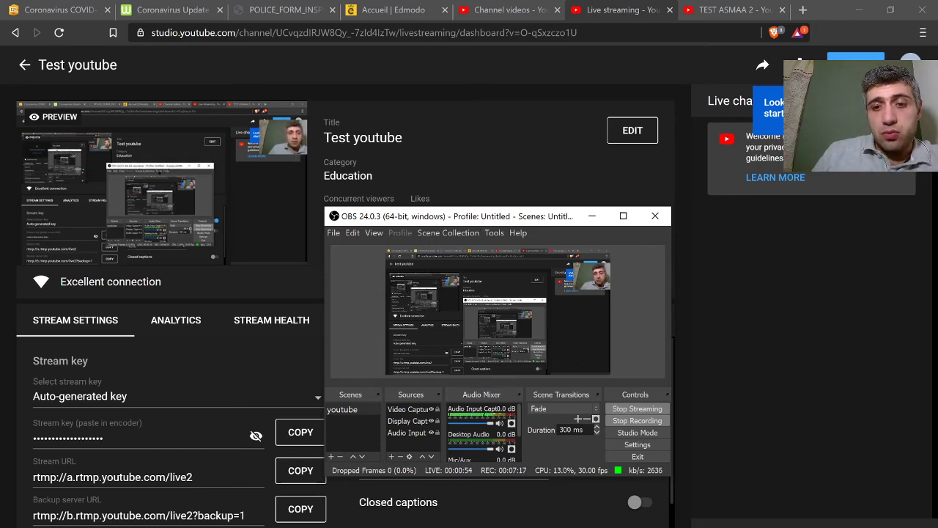
- Switch to Presentation6 in PowerPoint and highlight the word "YouTube" in the slide title with the yellow highlighter
mouse_move(555, 527)
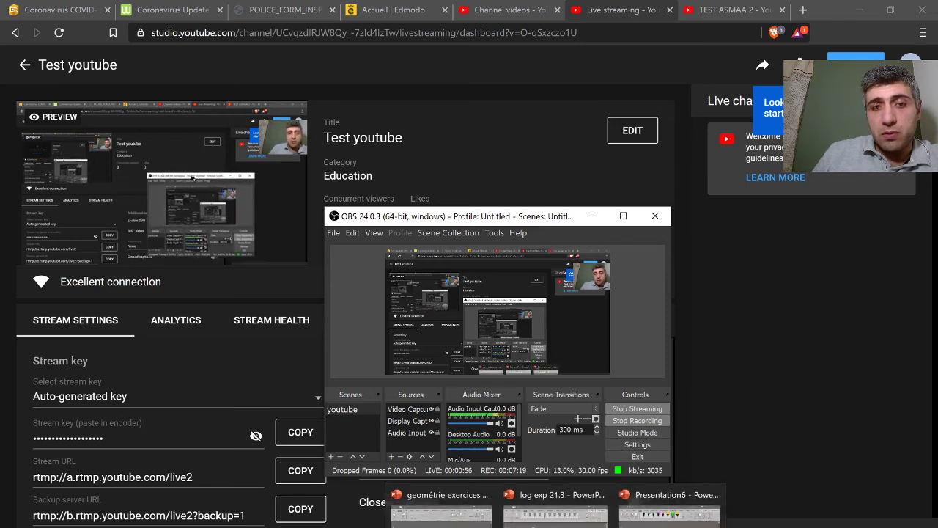
click(669, 499)
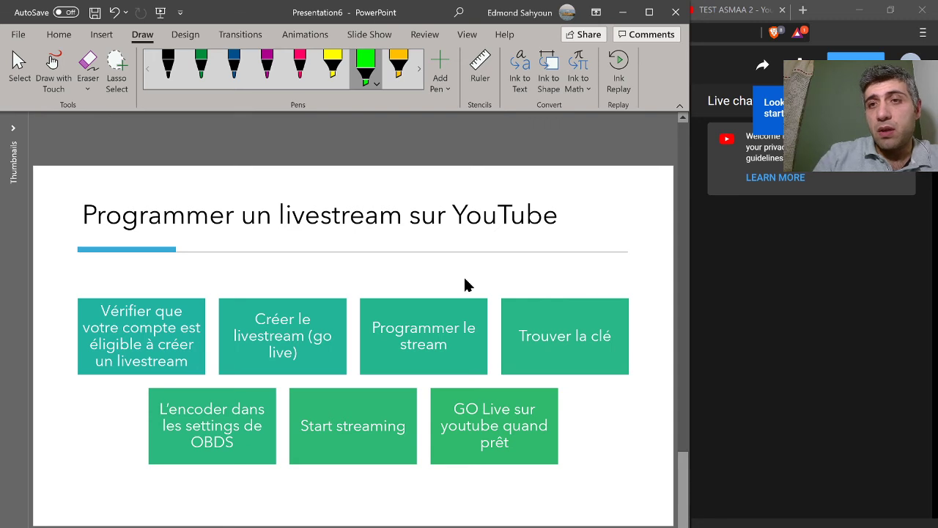
click(333, 66)
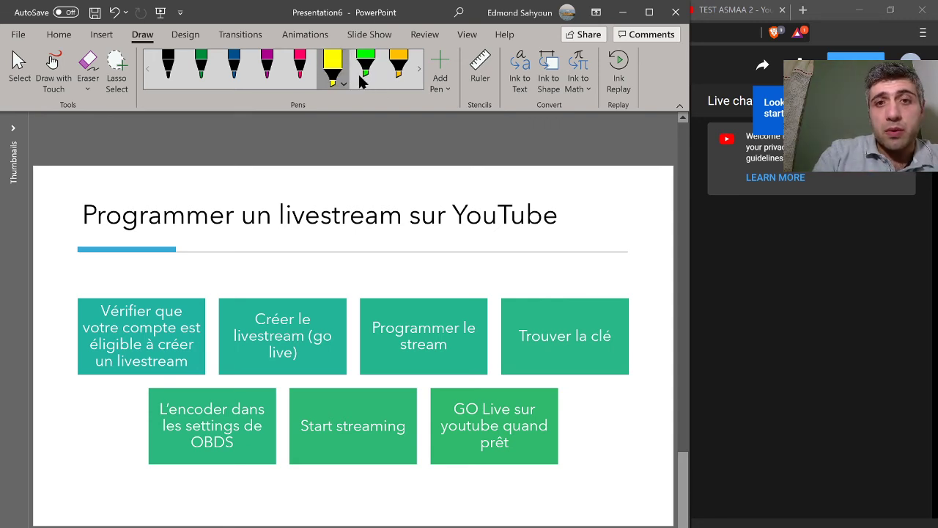
mouse_move(447, 192)
mouse_down()
mouse_move(528, 209)
mouse_move(488, 235)
mouse_move(449, 217)
mouse_up()
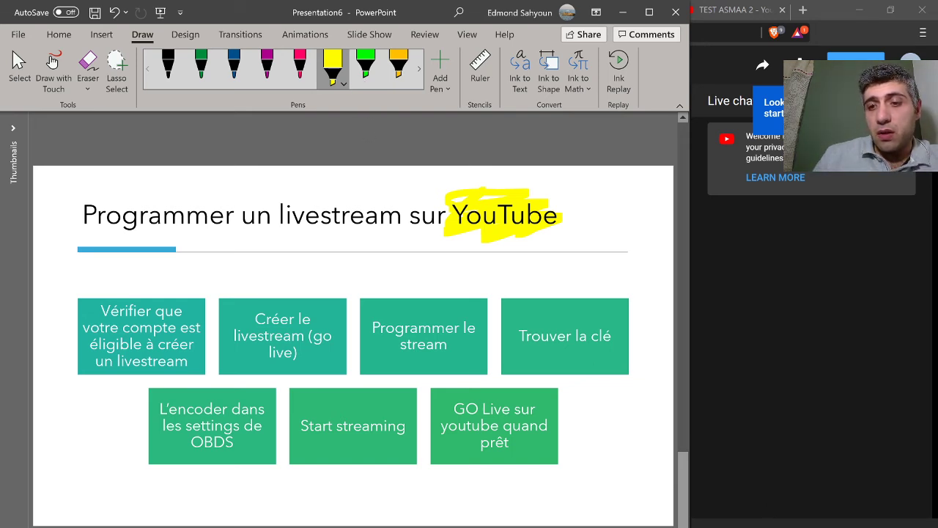
- Switch to YouTube Studio in Brave, post "salut" in the stream's live chat, and return to Presentation6 in PowerPoint
key(alt+Tab)
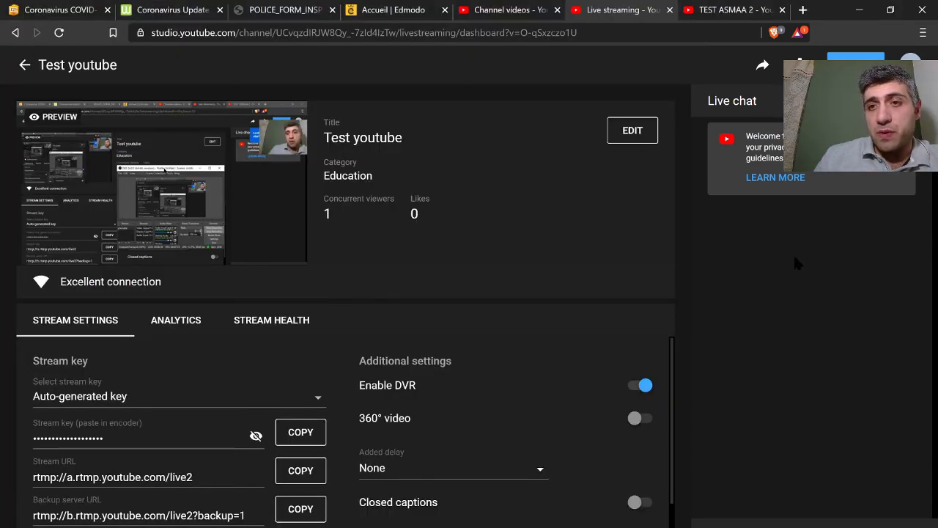
mouse_move(557, 527)
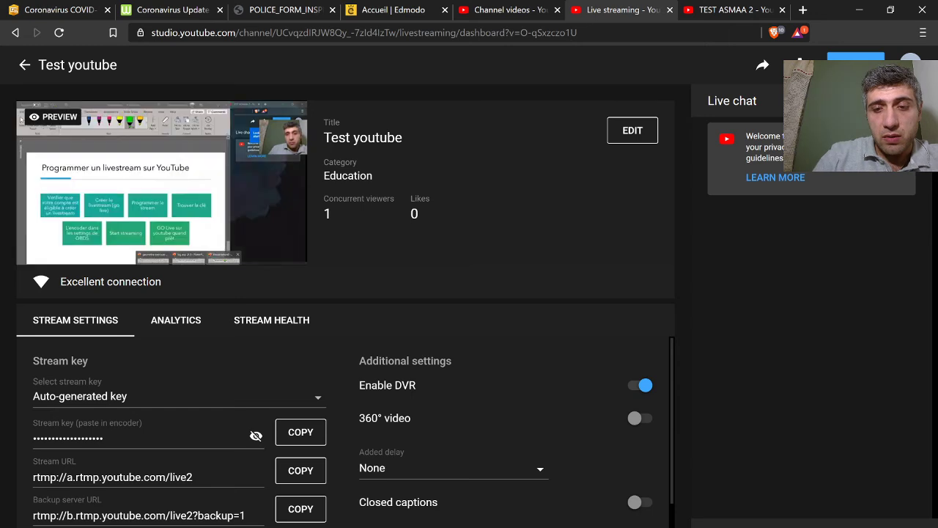
key(Return)
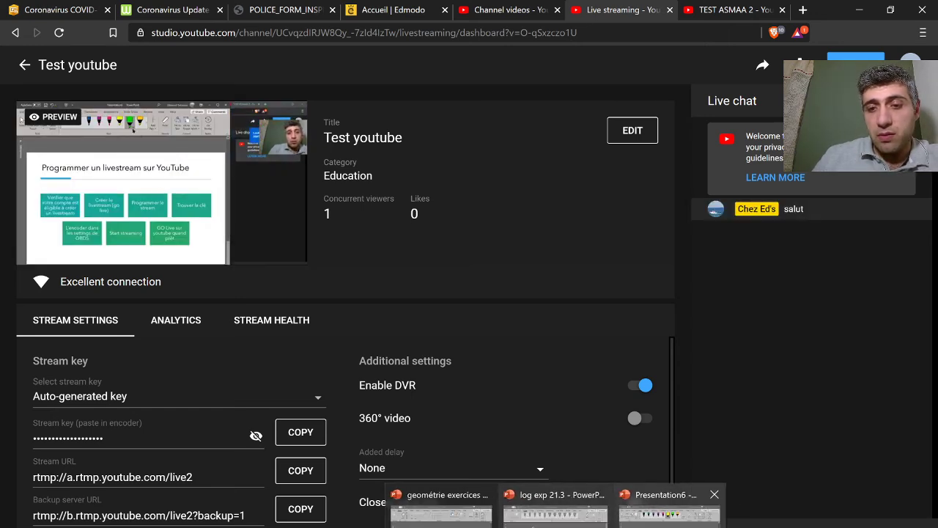
click(667, 509)
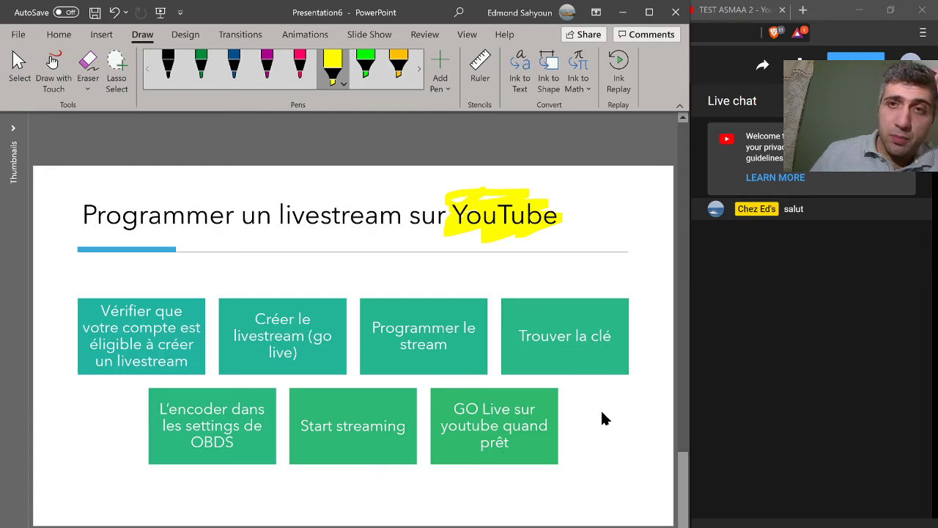